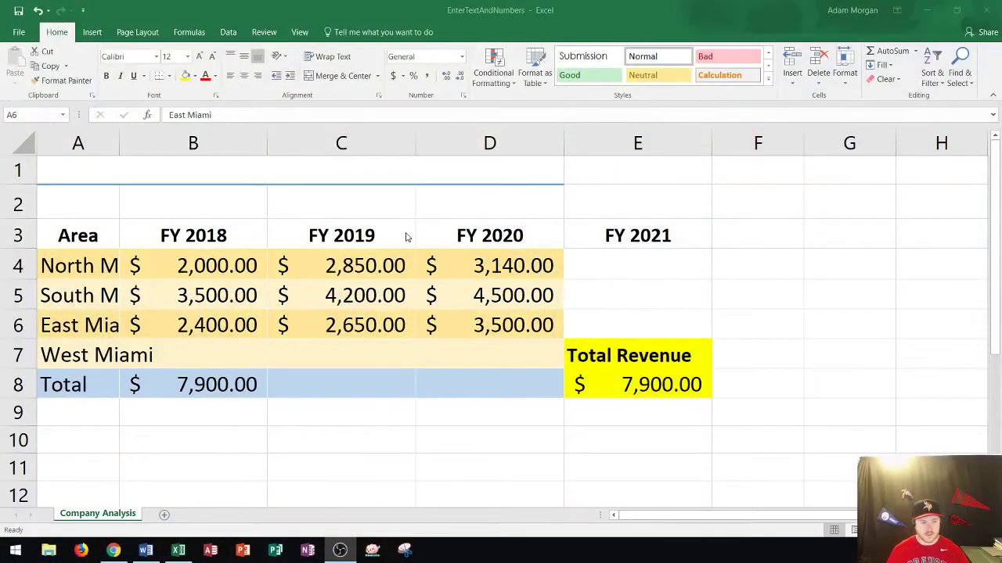
Step: AutoFit the width of column A so the full area names fit
{"action": "left_click", "coordinate": [87, 222]}
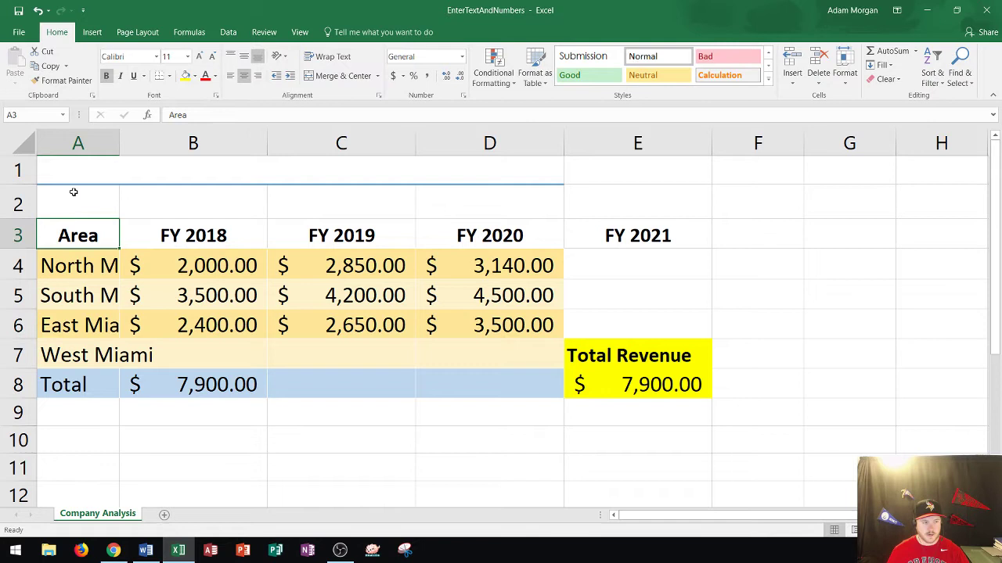
{"action": "left_click", "coordinate": [78, 142]}
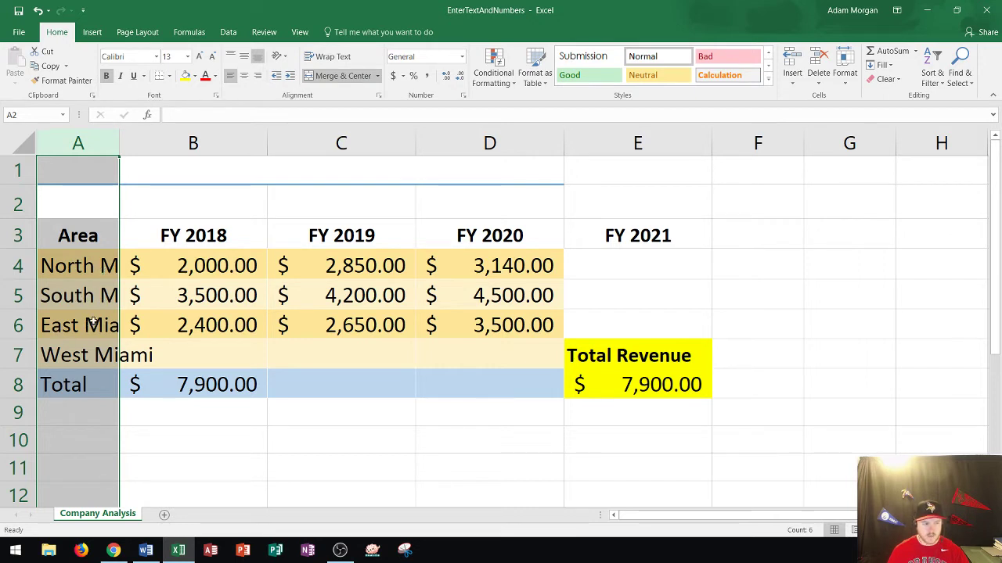
{"action": "left_click", "coordinate": [97, 268]}
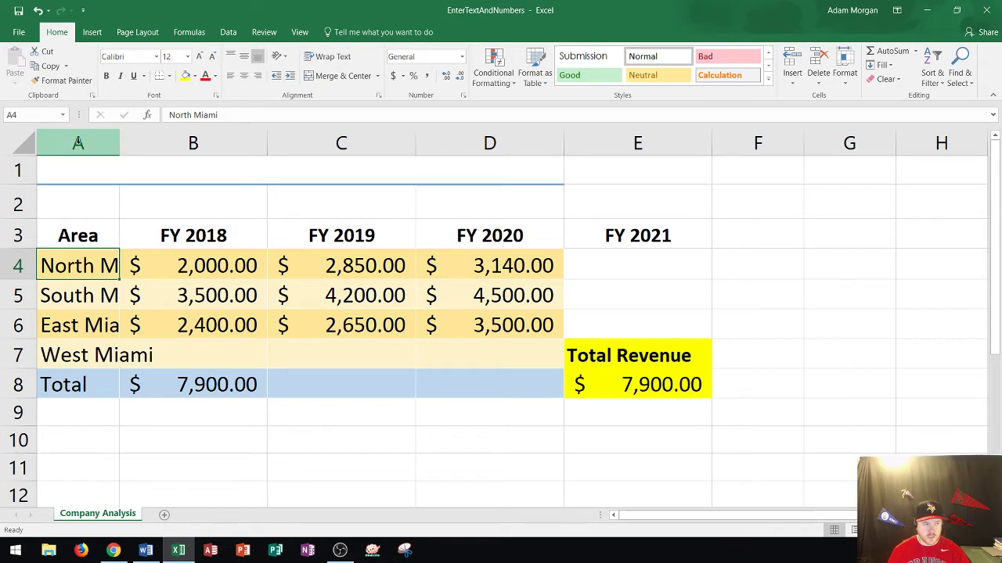
{"action": "left_click", "coordinate": [79, 142]}
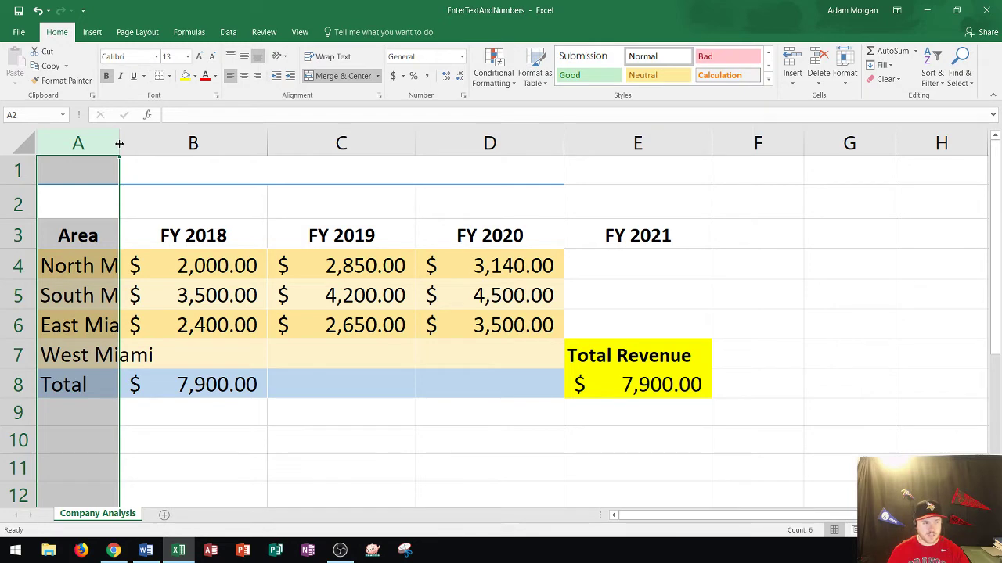
{"action": "double_click", "coordinate": [119, 144]}
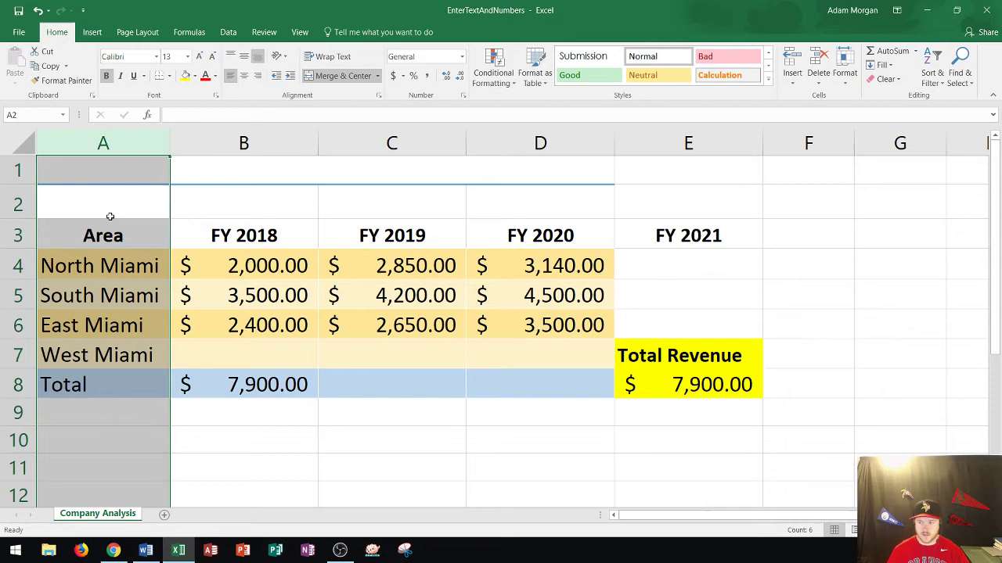
Step: Enter the title "United Delivery" in the merged cell A1
{"action": "left_click", "coordinate": [118, 174]}
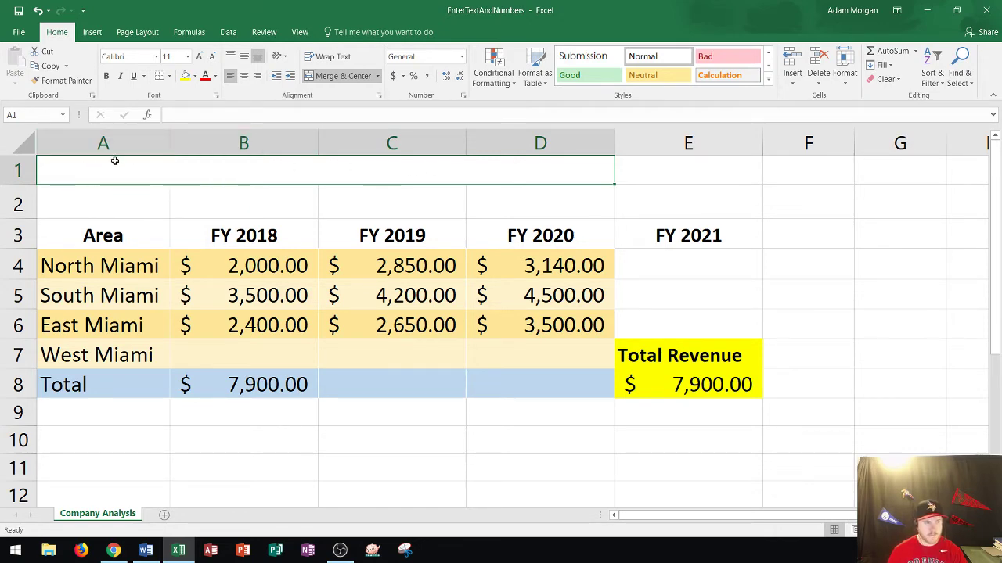
{"action": "left_click", "coordinate": [118, 203]}
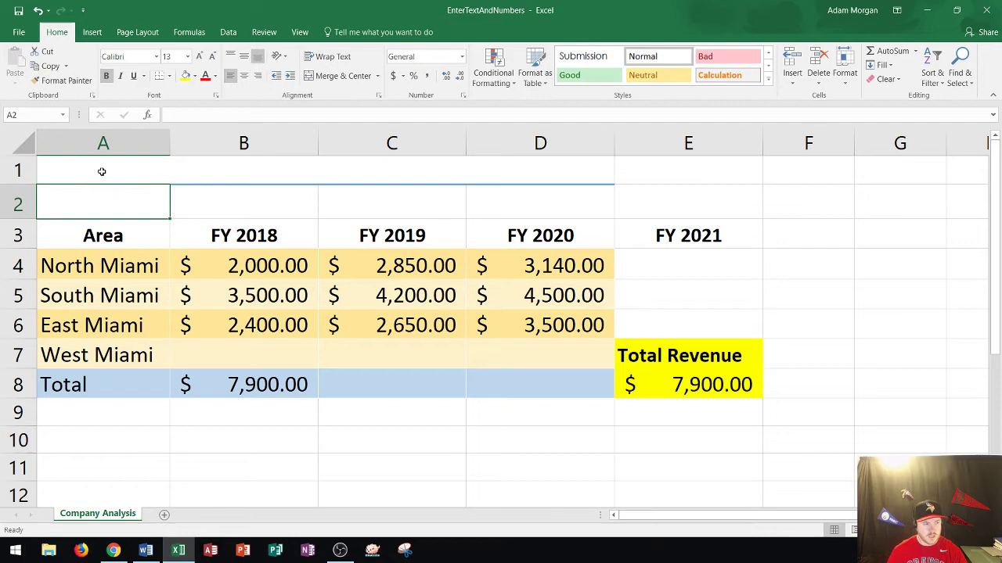
{"action": "left_click", "coordinate": [102, 169]}
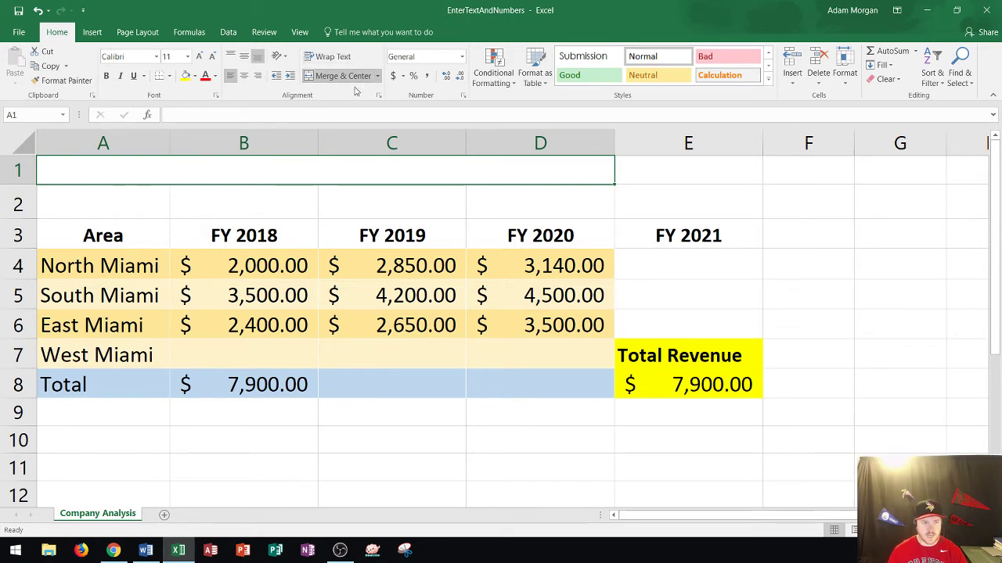
{"action": "left_click", "coordinate": [377, 78]}
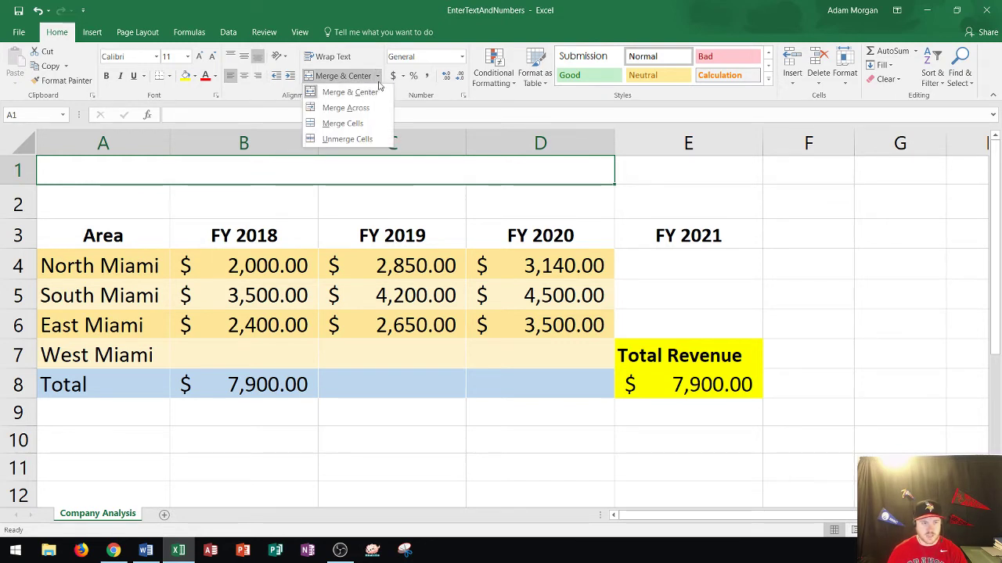
{"action": "left_click", "coordinate": [378, 75]}
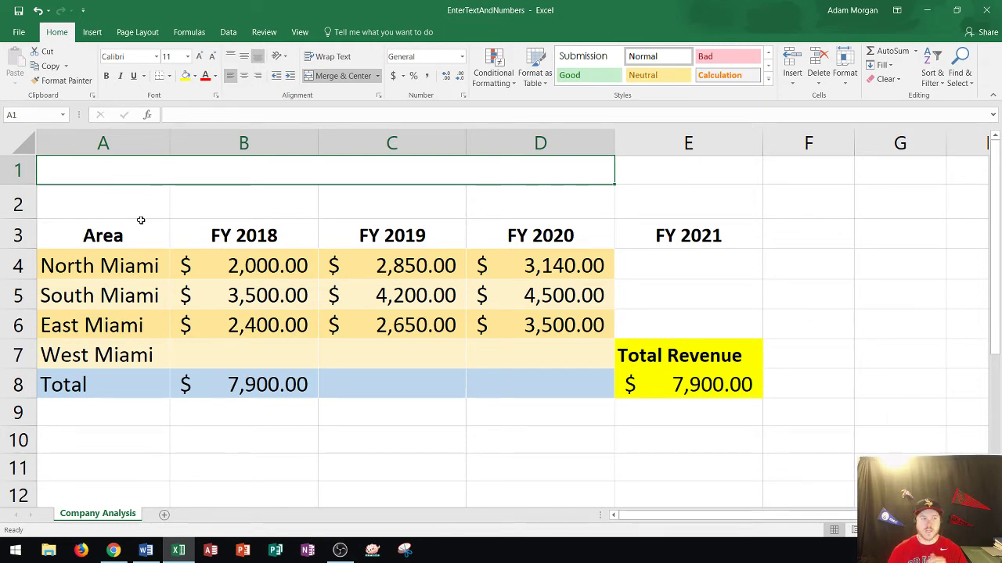
{"action": "type", "text": "Uni"}
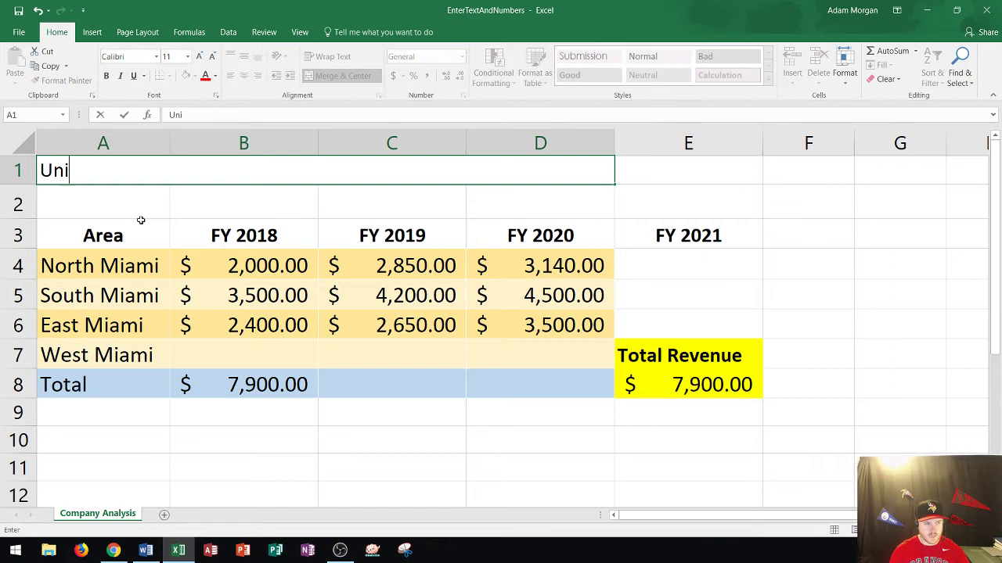
{"action": "type", "text": "ted Delivery"}
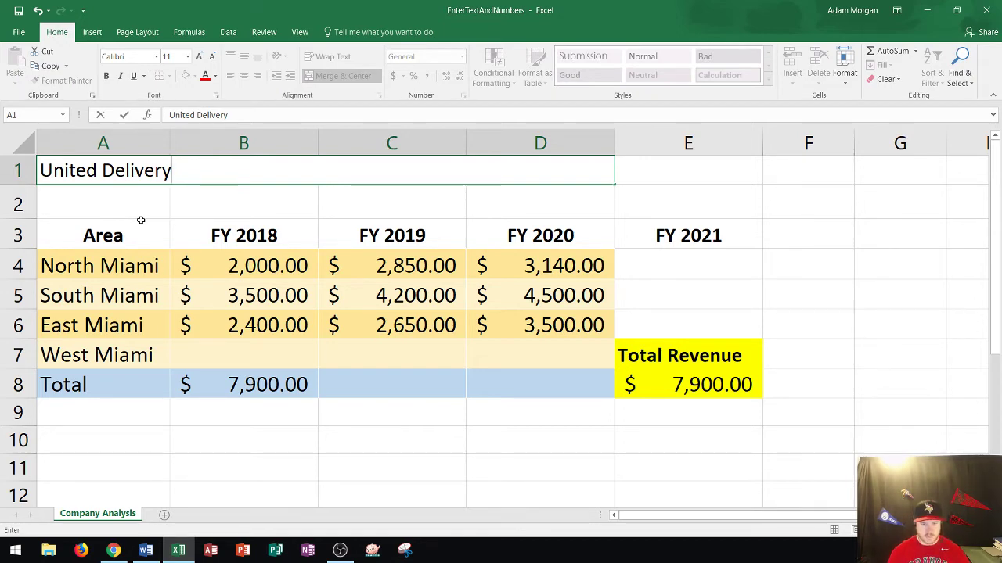
{"action": "key", "text": "Tab"}
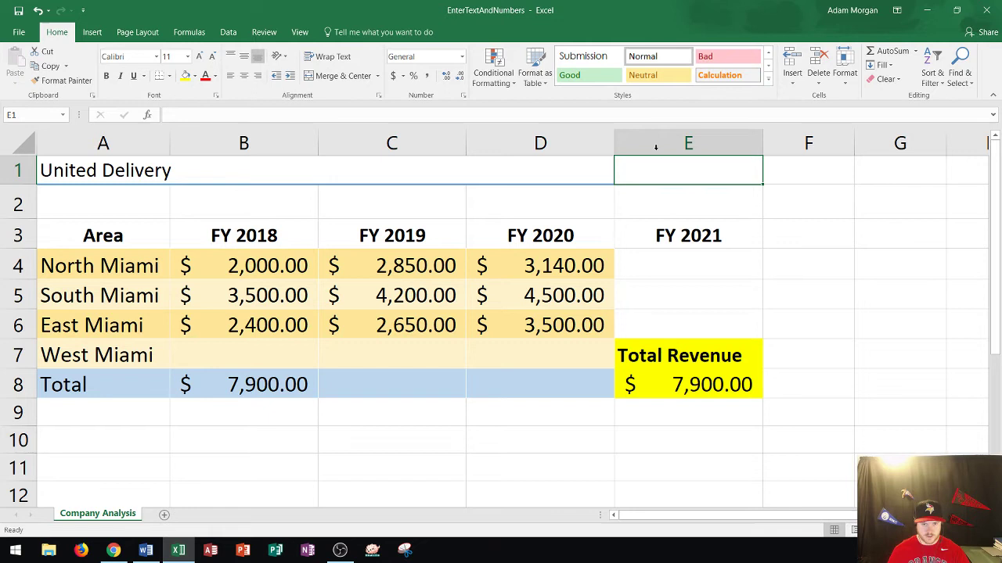
{"action": "left_click", "coordinate": [130, 173]}
{"action": "key", "text": "Return"}
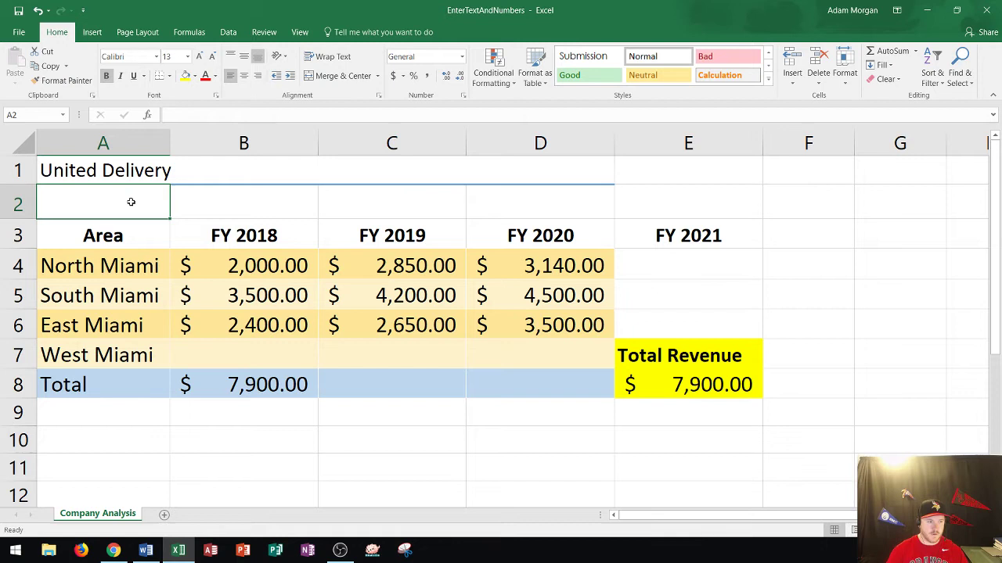
{"action": "key", "text": "Up"}
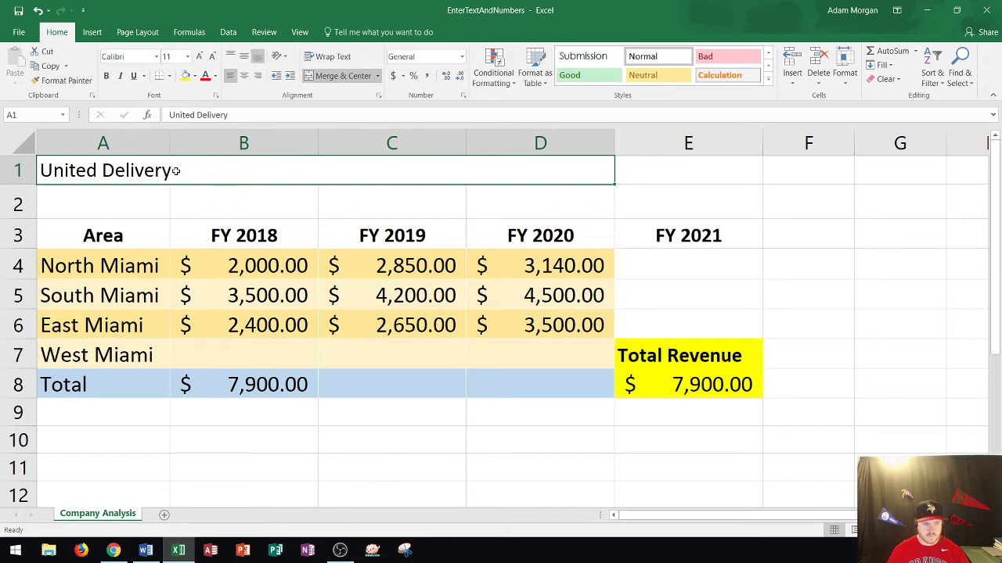
{"action": "double_click", "coordinate": [174, 170]}
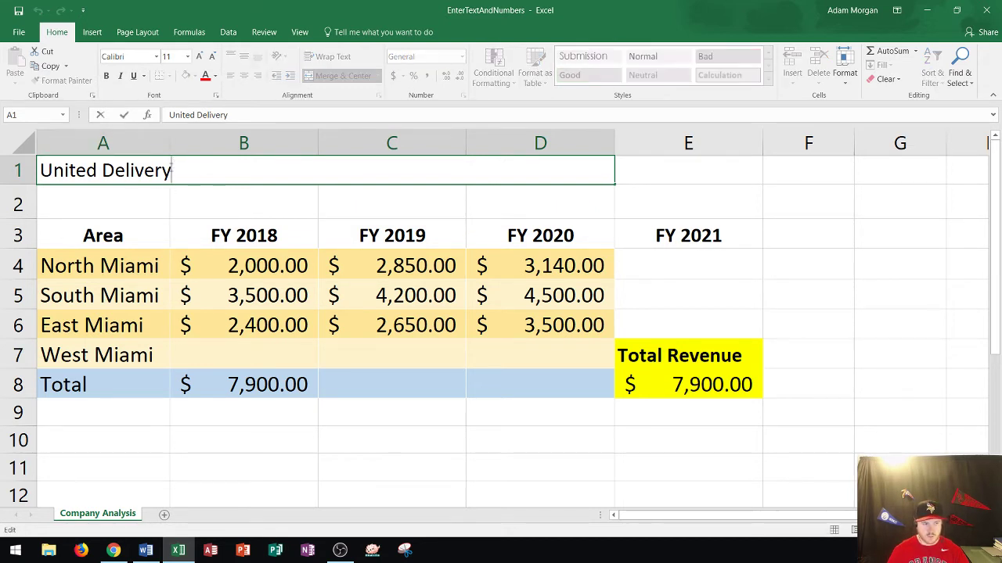
{"action": "left_click", "coordinate": [179, 194]}
{"action": "left_click", "coordinate": [164, 172]}
{"action": "double_click", "coordinate": [164, 173]}
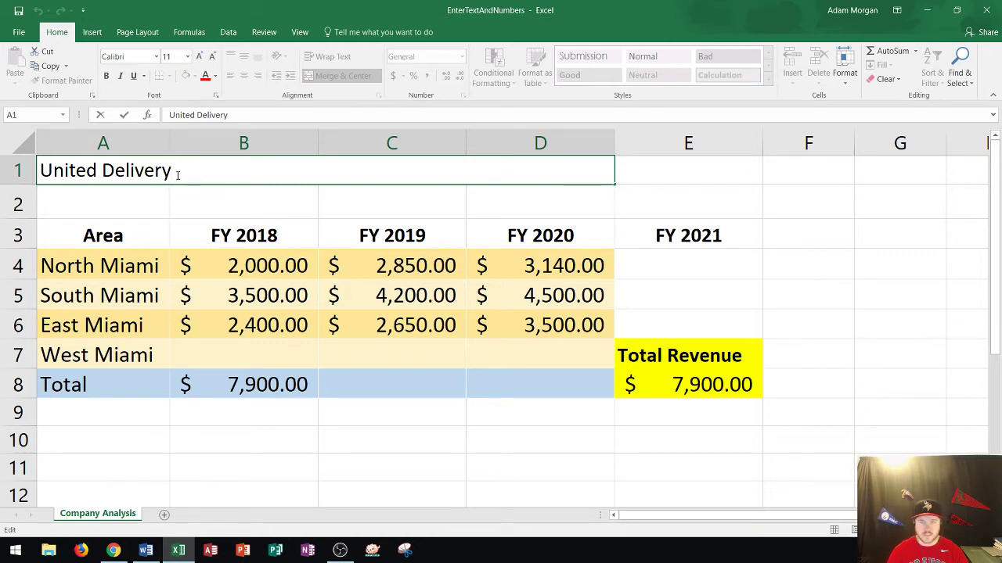
{"action": "key", "text": "ctrl+Return"}
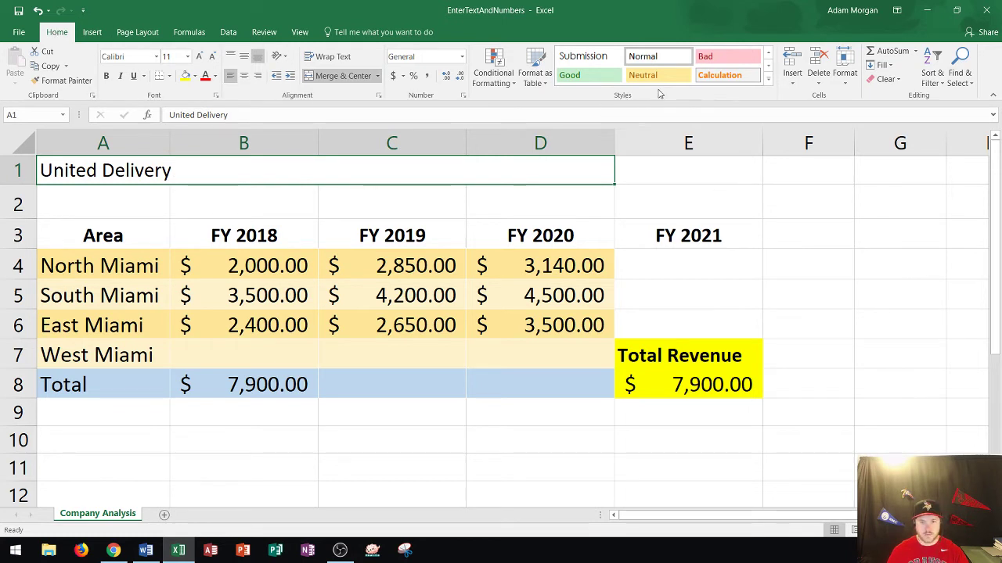
Step: Apply the Heading 1 cell style to the title in A1 and center it horizontally
{"action": "left_click", "coordinate": [769, 80]}
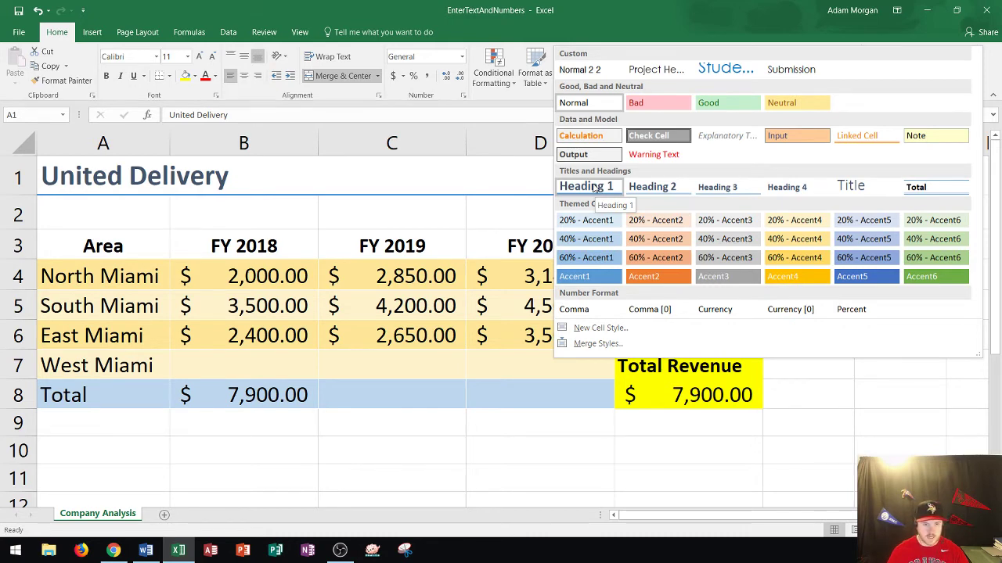
{"action": "left_click", "coordinate": [595, 188]}
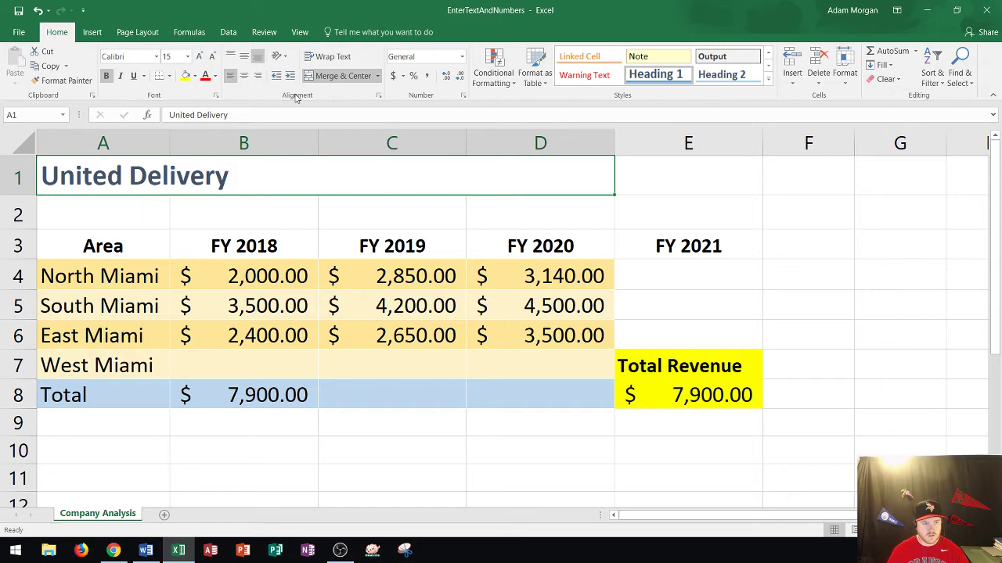
{"action": "left_click", "coordinate": [244, 76]}
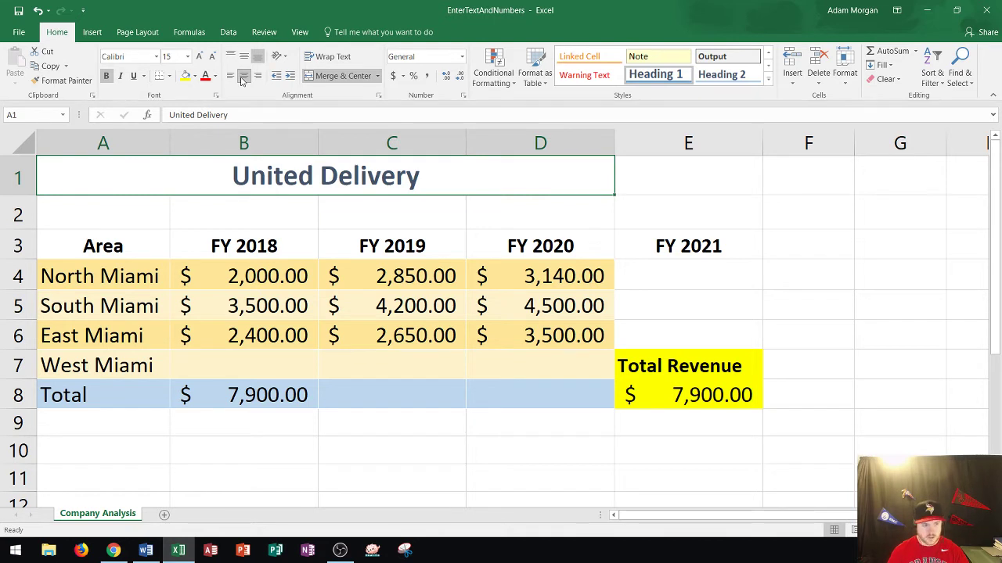
Step: Enter the subtitle "Revenue" in cell A2
{"action": "key", "text": "Return"}
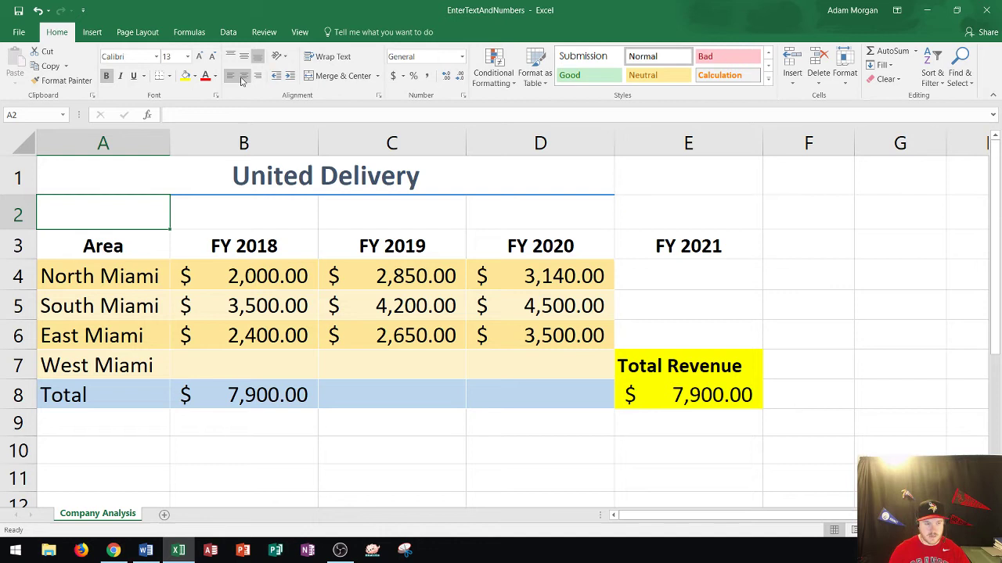
{"action": "type", "text": "Revenue"}
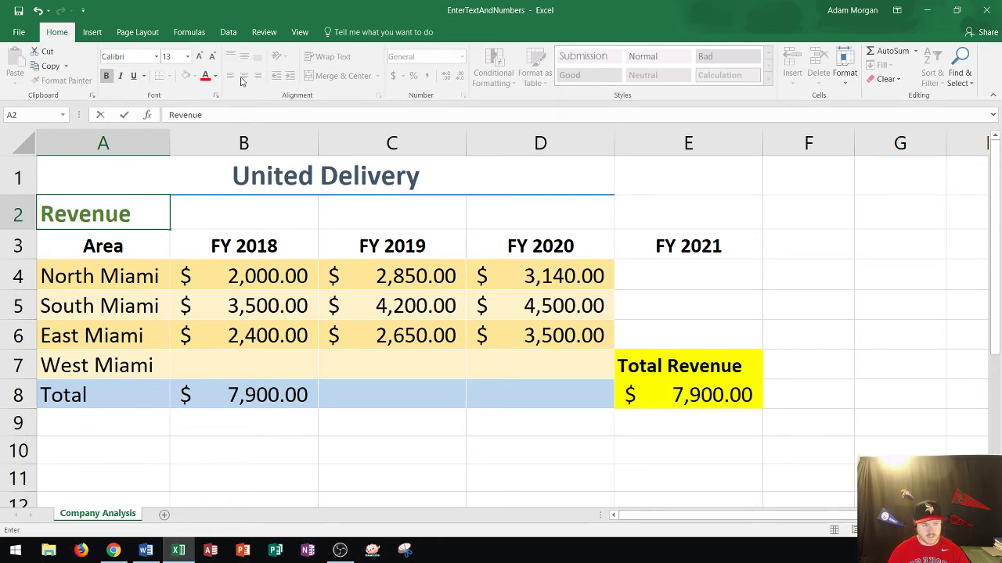
{"action": "key", "text": "Escape"}
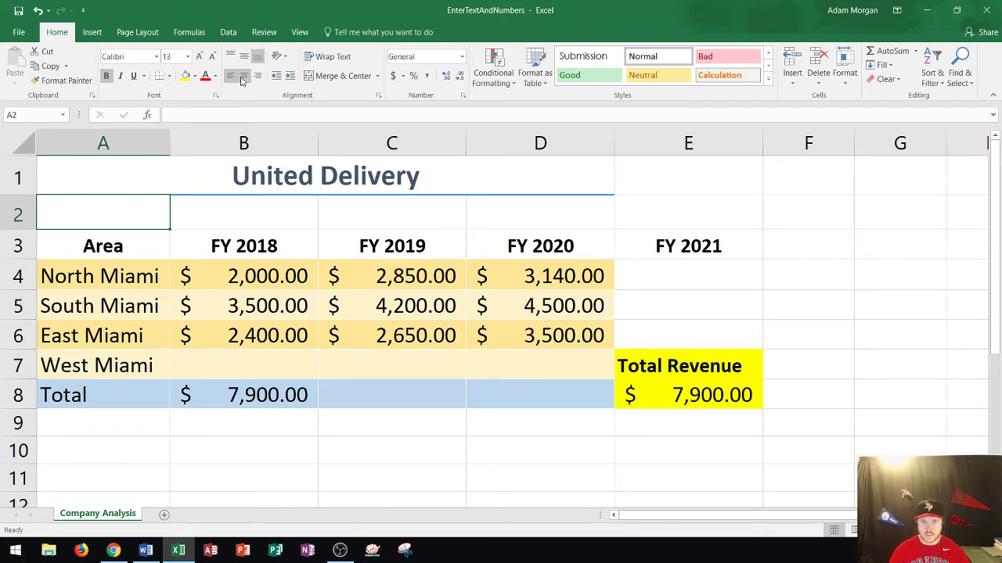
{"action": "type", "text": "Revenue"}
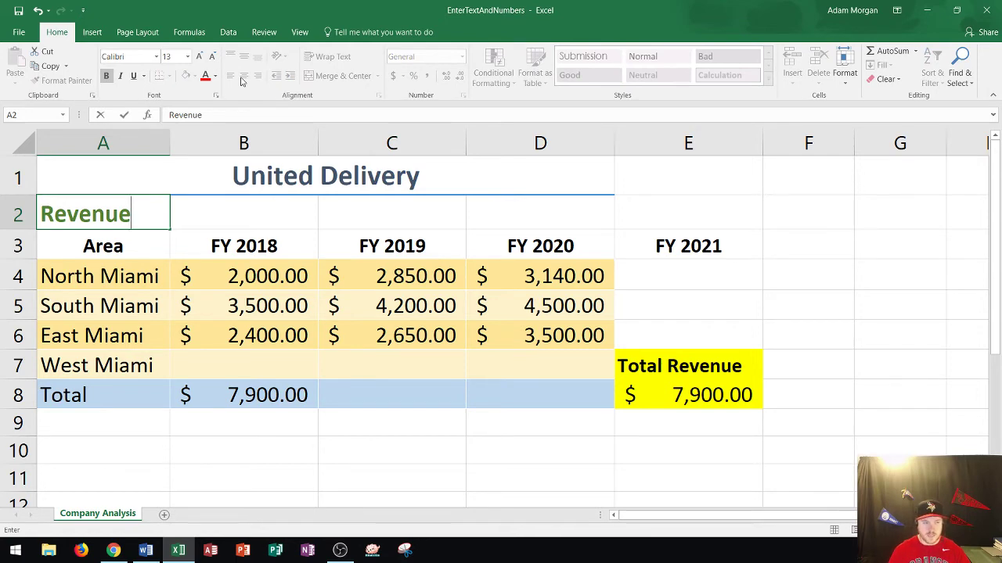
{"action": "key", "text": "Tab"}
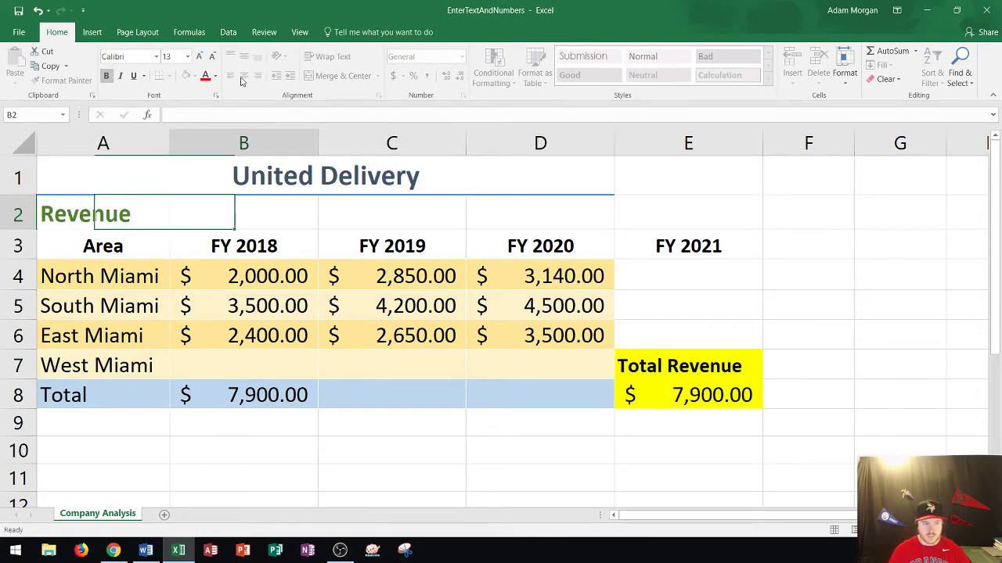
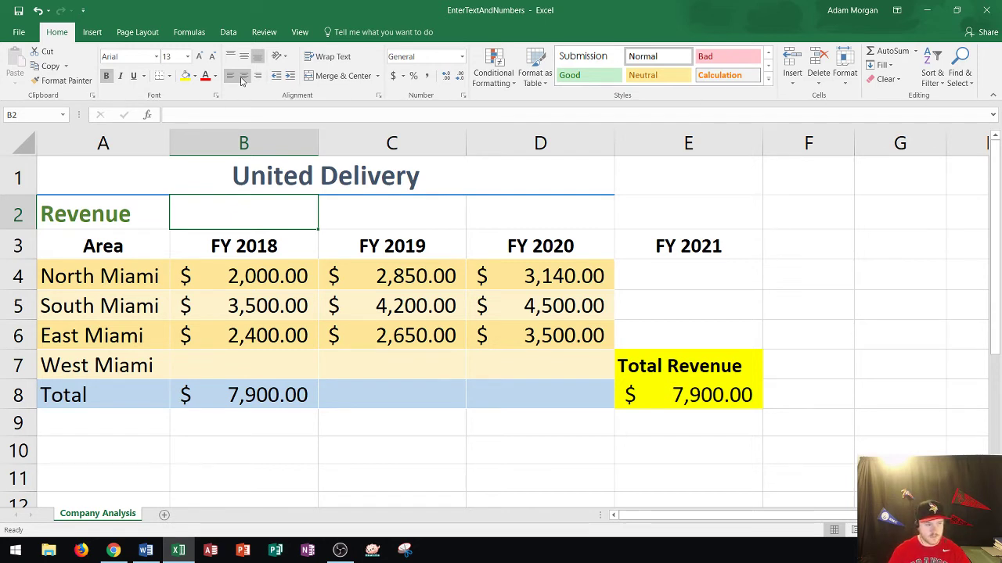
Step: Merge and center the Revenue subtitle across cells A2 to D2
{"action": "key", "text": "Left"}
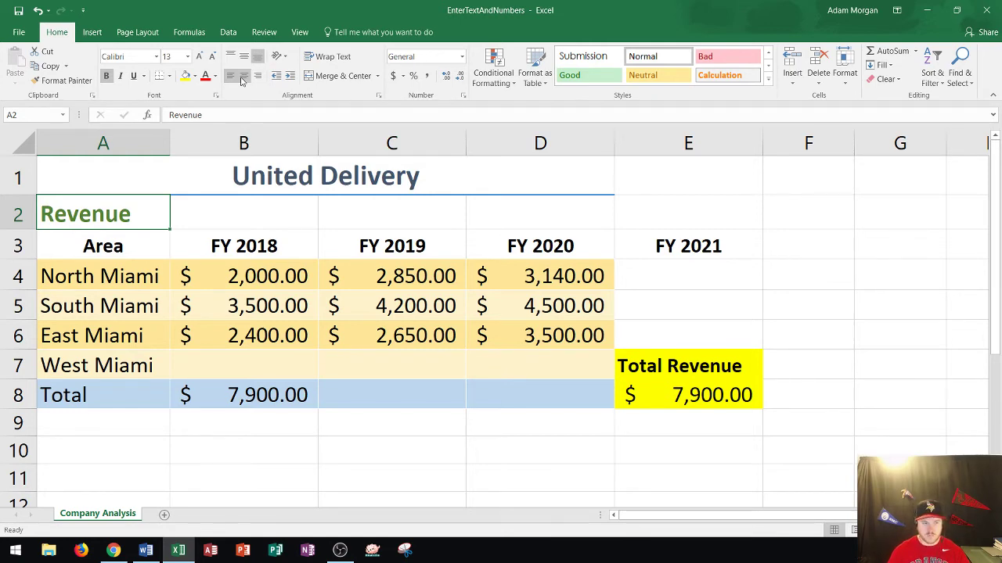
{"action": "key", "text": "shift+Right"}
{"action": "key", "text": "shift+Right"}
{"action": "key", "text": "shift+Right"}
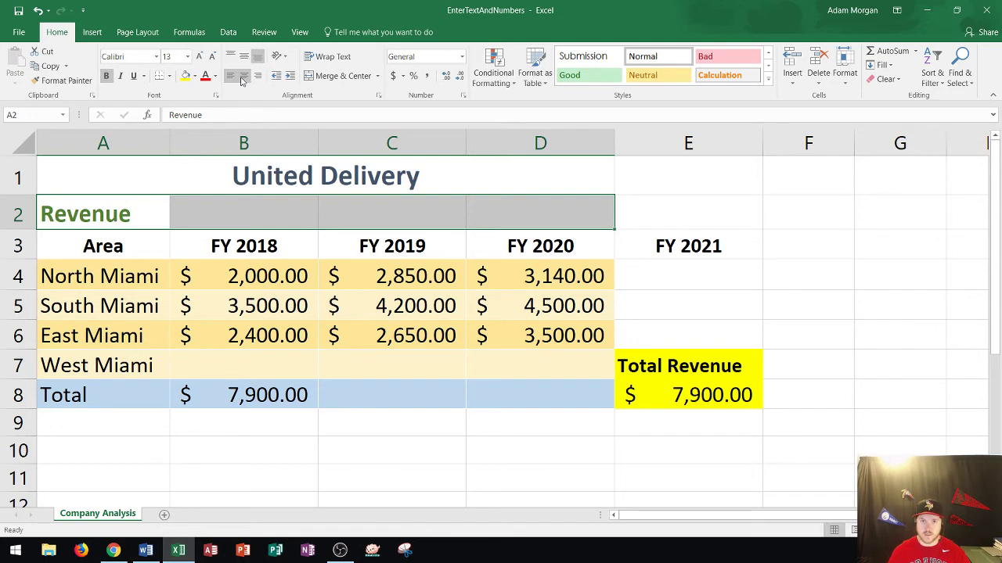
{"action": "key", "text": "shift+Down"}
{"action": "key", "text": "shift+Down"}
{"action": "key", "text": "shift+Down"}
{"action": "key", "text": "shift+Down"}
{"action": "key", "text": "shift+Down"}
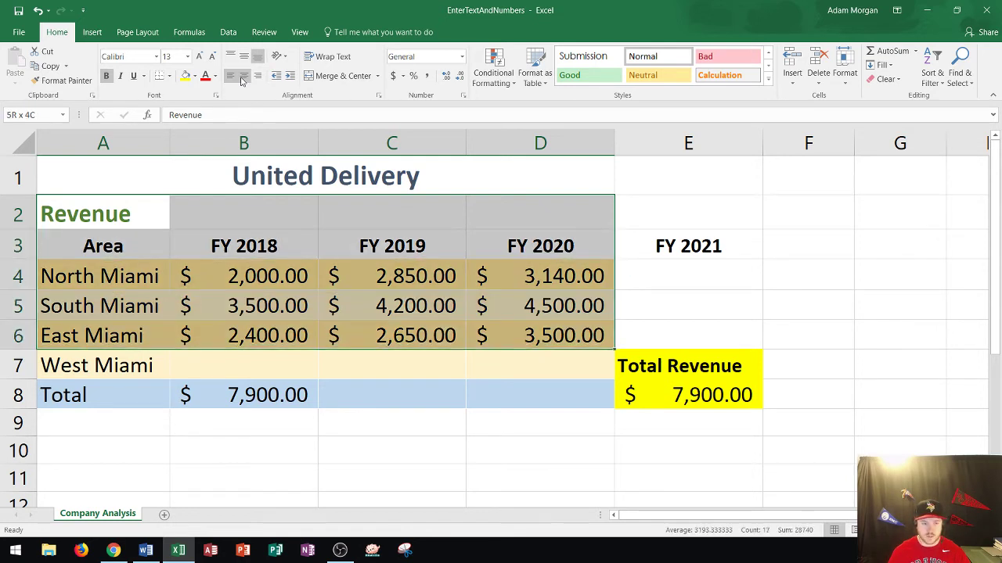
{"action": "key", "text": "shift+Up"}
{"action": "key", "text": "shift+Up"}
{"action": "key", "text": "shift+Up"}
{"action": "key", "text": "shift+Up"}
{"action": "key", "text": "shift+Up"}
{"action": "key", "text": "shift+Down"}
{"action": "key", "text": "shift+Down"}
{"action": "key", "text": "shift+Down"}
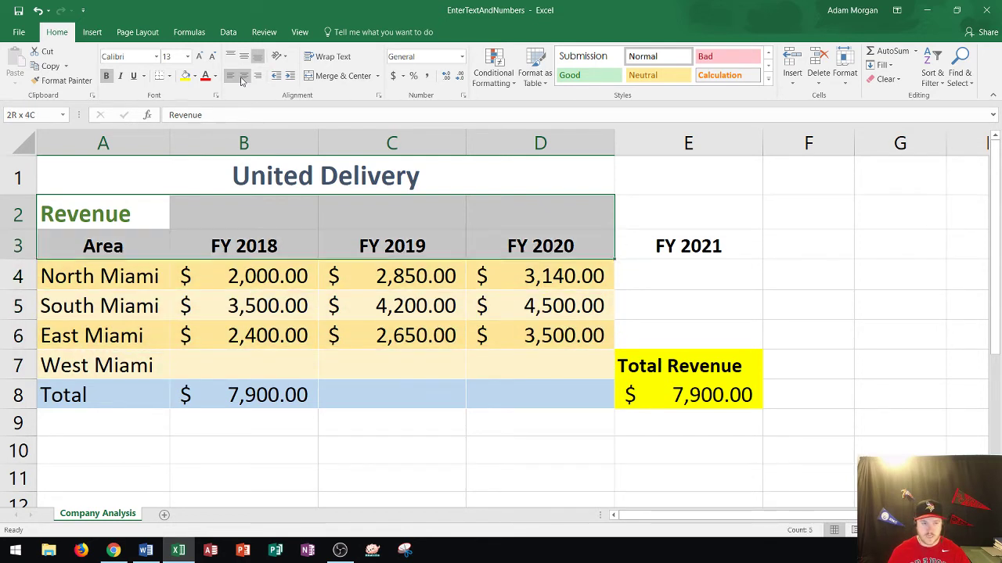
{"action": "key", "text": "shift+Left"}
{"action": "key", "text": "shift+Left"}
{"action": "key", "text": "shift+Left"}
{"action": "key", "text": "shift+Up"}
{"action": "key", "text": "shift+Right"}
{"action": "key", "text": "shift+Up"}
{"action": "key", "text": "shift+Up"}
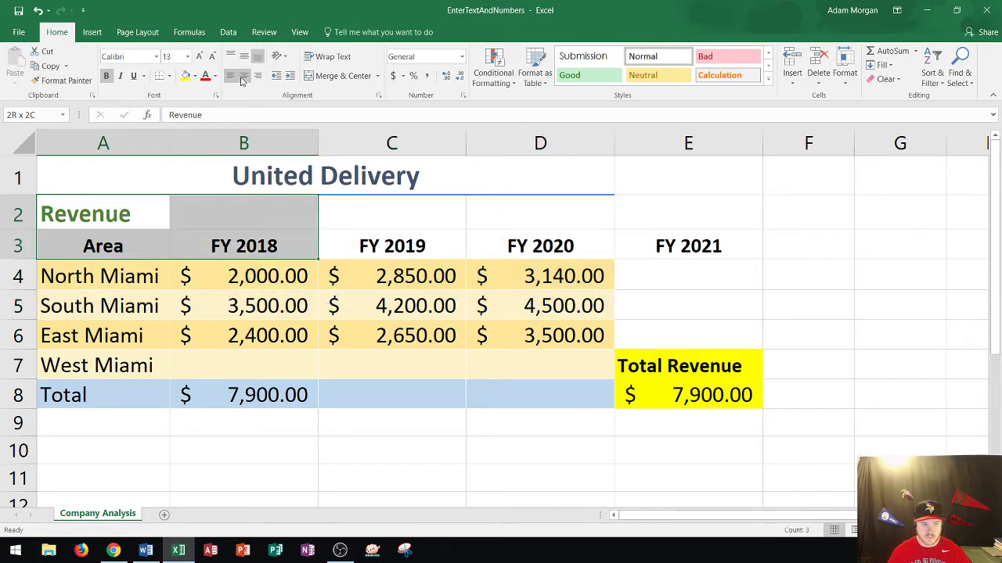
{"action": "key", "text": "shift+Right"}
{"action": "key", "text": "shift+Right"}
{"action": "key", "text": "shift+Right"}
{"action": "key", "text": "shift+Left"}
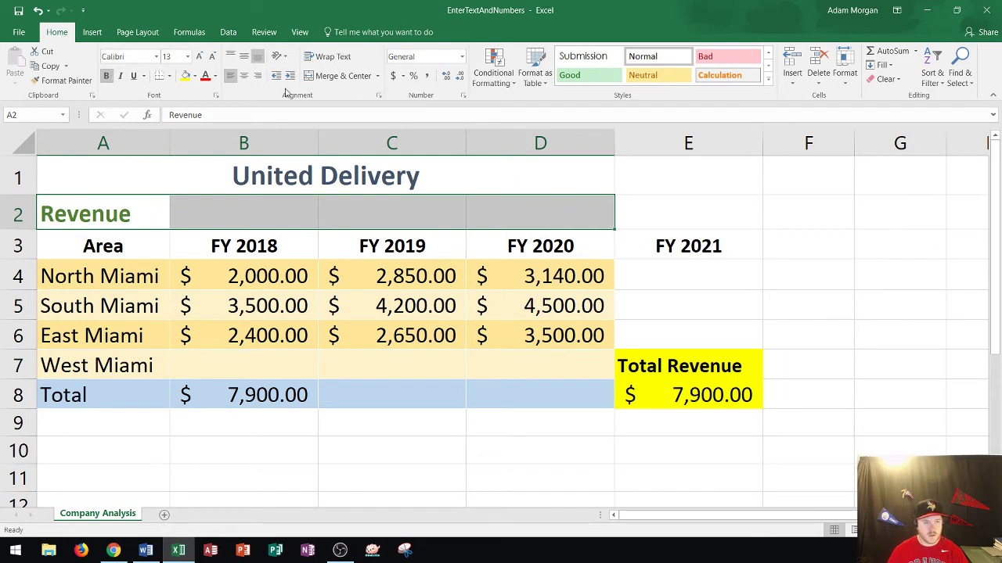
{"action": "left_click", "coordinate": [336, 78]}
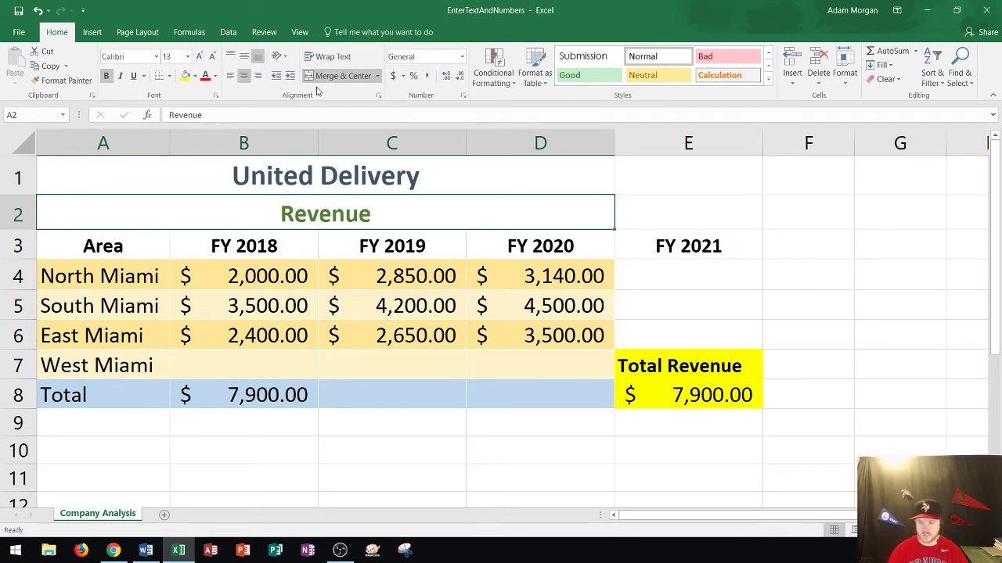
{"action": "left_click", "coordinate": [681, 252]}
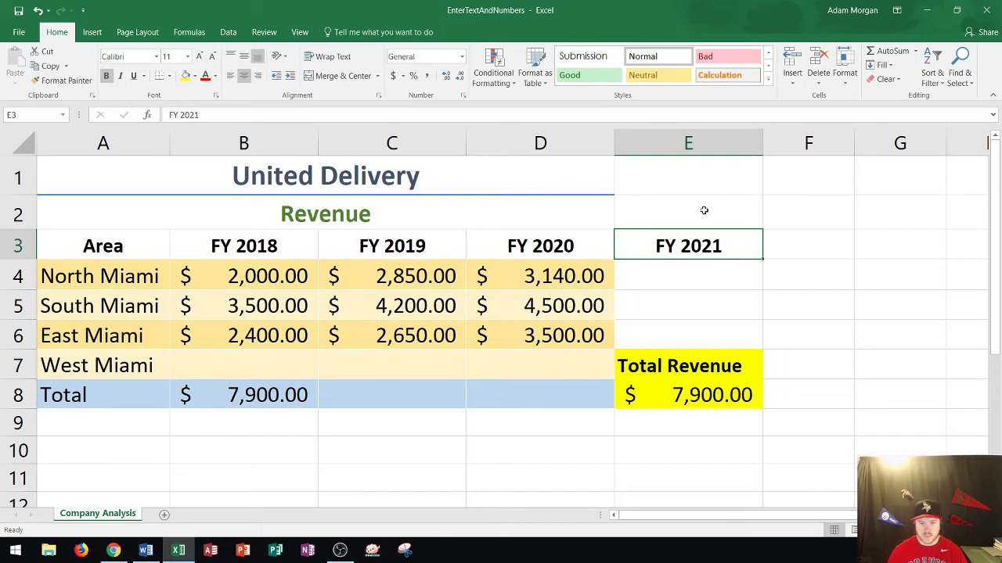
{"action": "key", "text": "Delete"}
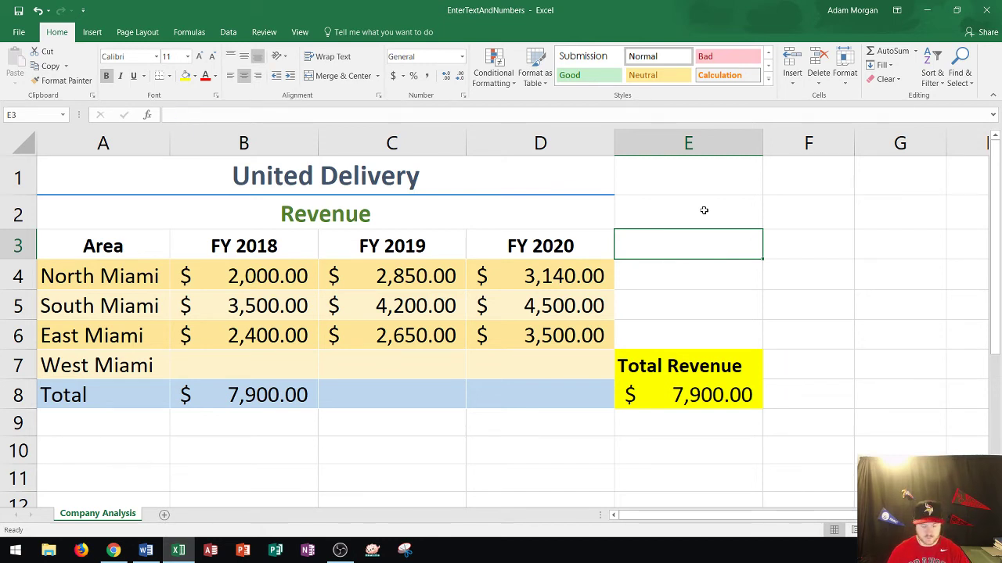
{"action": "key", "text": "ctrl+z"}
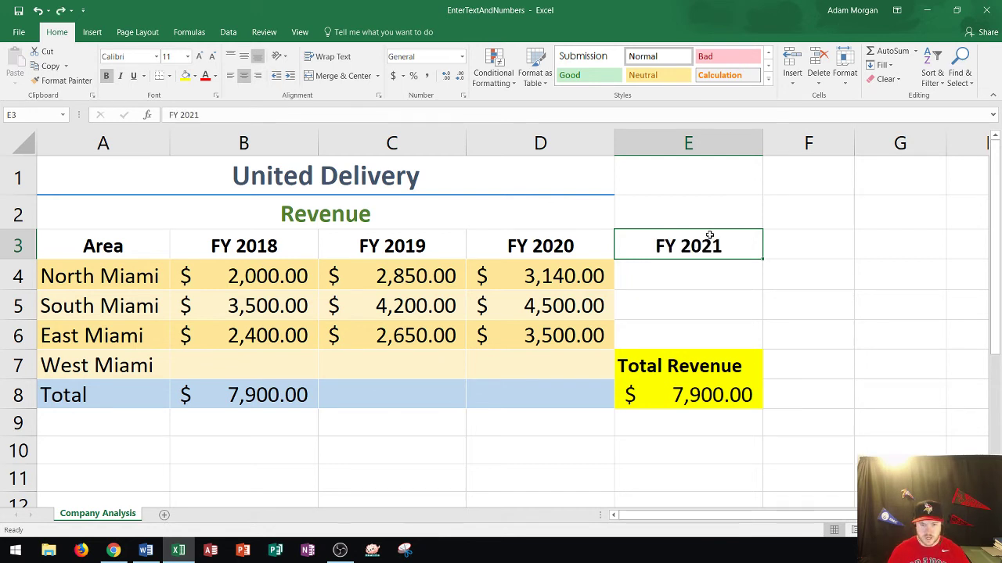
{"action": "left_click", "coordinate": [708, 210]}
Step: Clear the FY 2021 heading from cell E3
{"action": "left_click", "coordinate": [689, 247]}
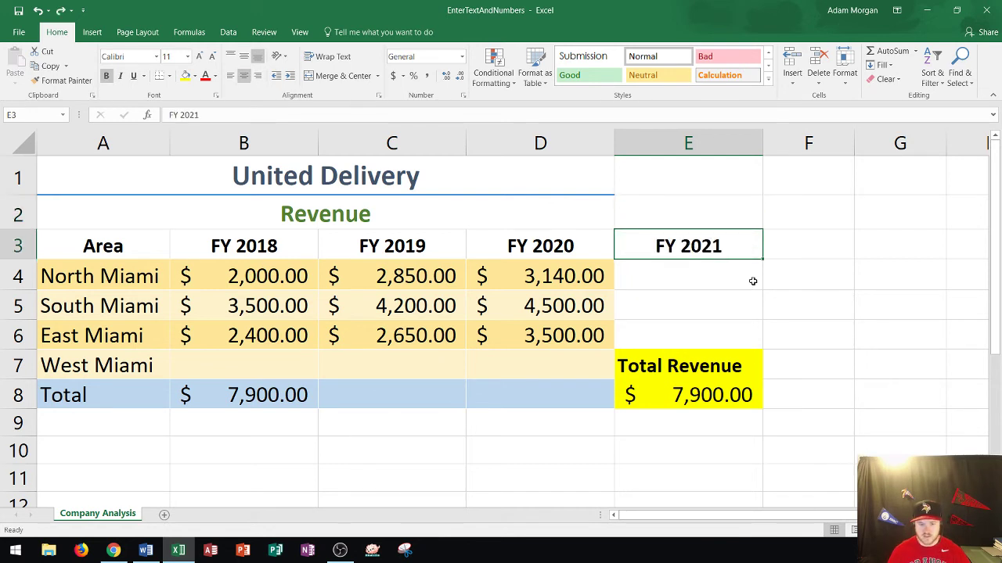
{"action": "key", "text": "BackSpace"}
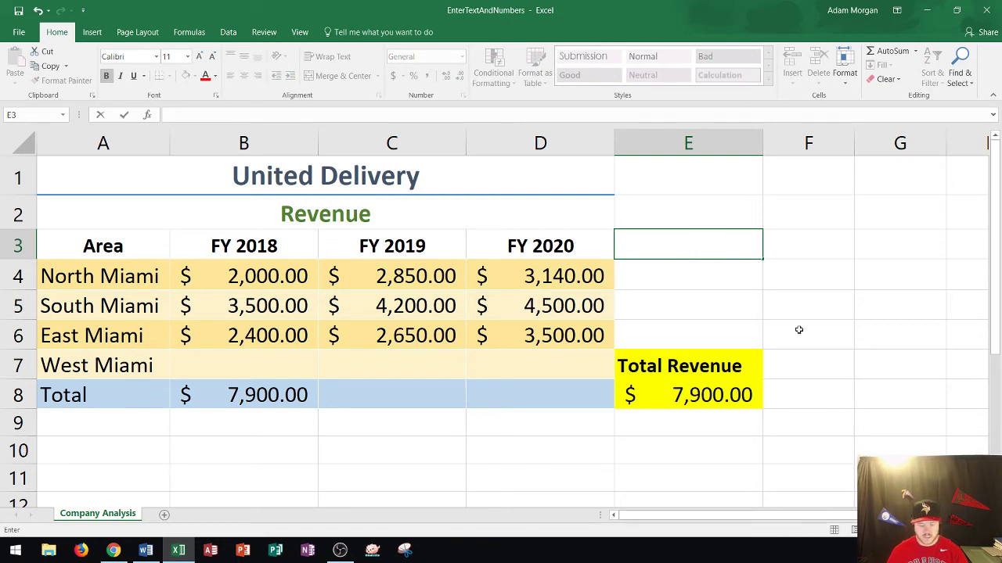
{"action": "key", "text": "Escape"}
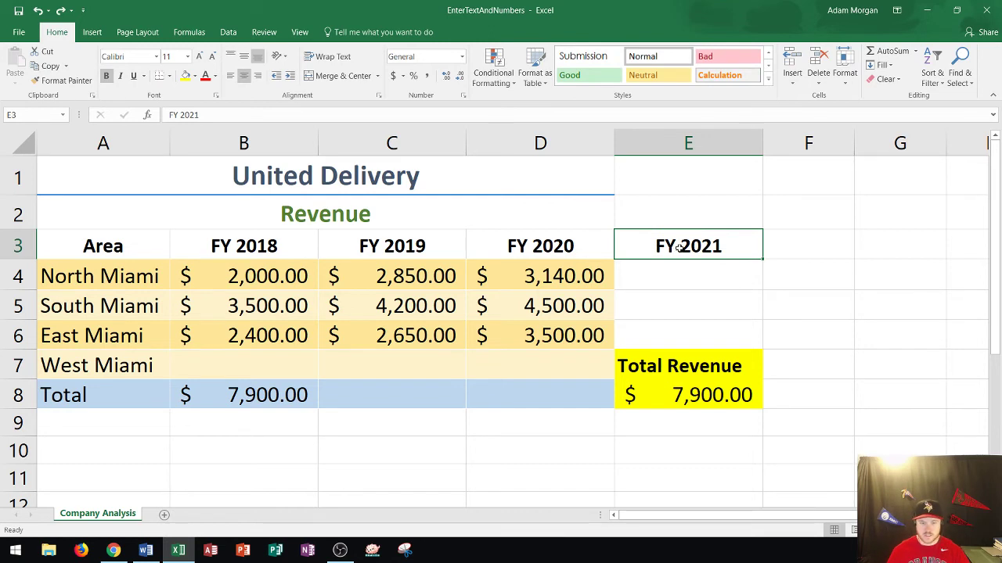
{"action": "type", "text": "sdlfjk"}
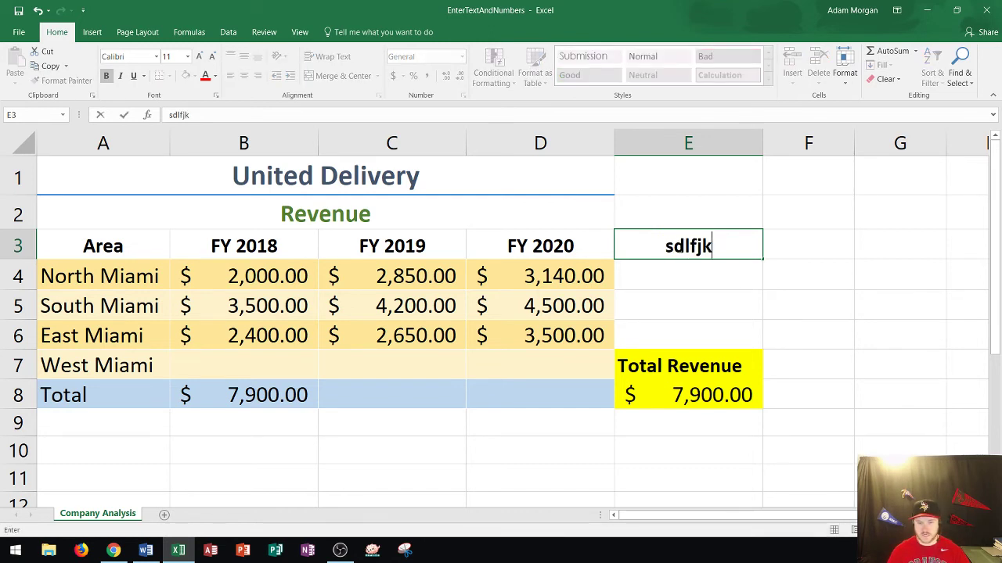
{"action": "key", "text": "Escape"}
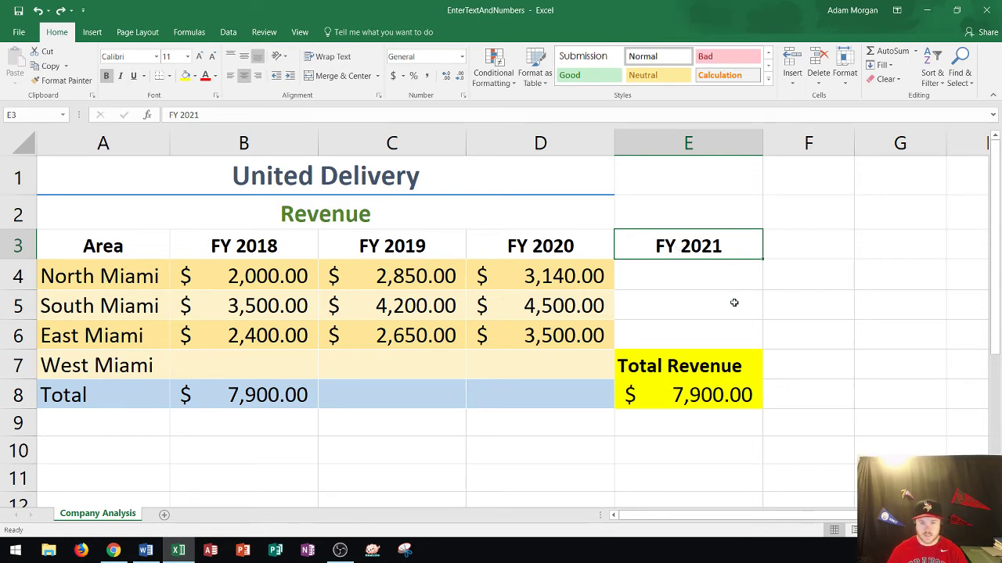
{"action": "key", "text": "Delete"}
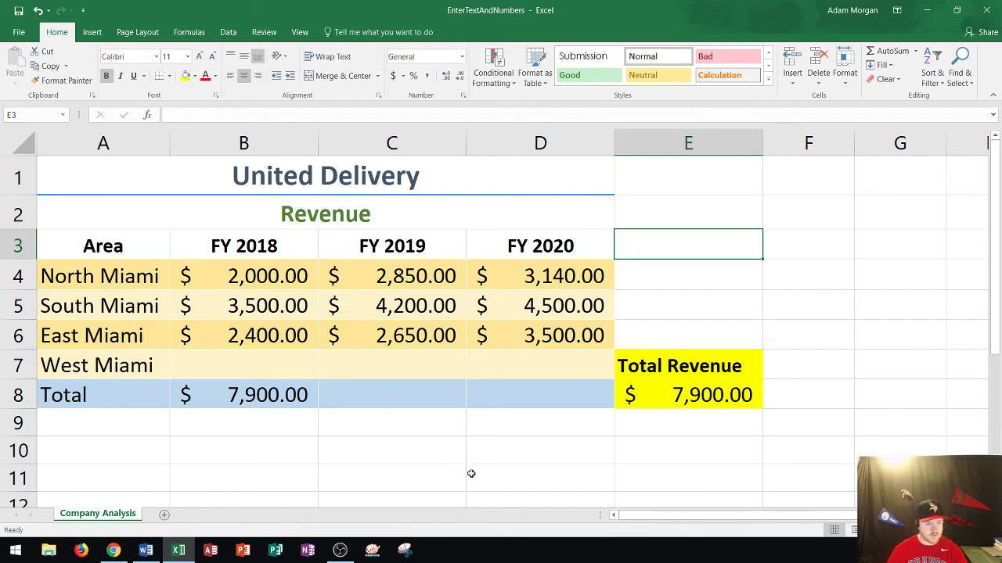
Step: Fill the West Miami row in cells B7 to D7 with the revenue values 1800, 1950 and 2020
{"action": "left_click", "coordinate": [234, 359]}
{"action": "left_click_drag", "start_coordinate": [233, 360], "coordinate": [493, 361]}
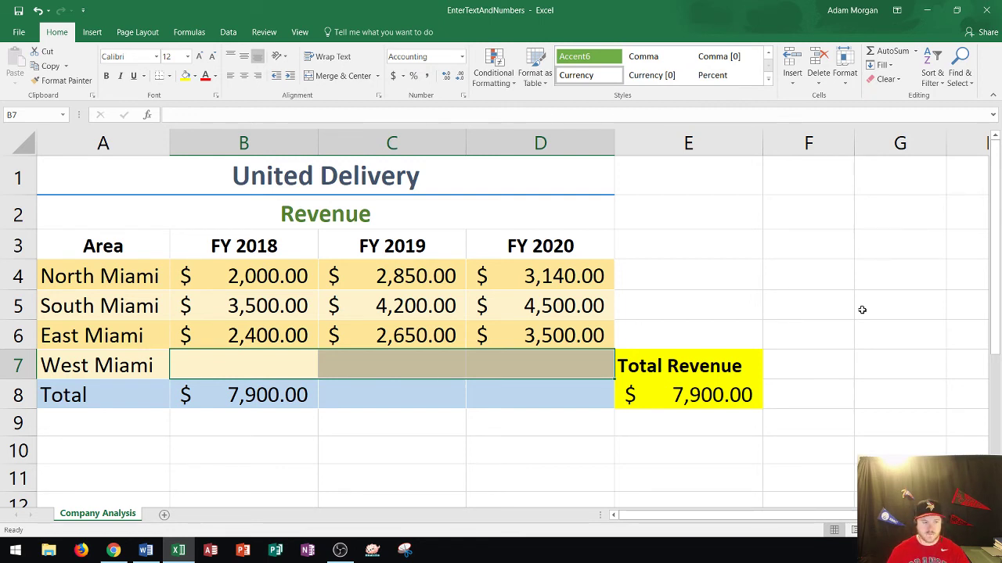
{"action": "type", "text": "1800"}
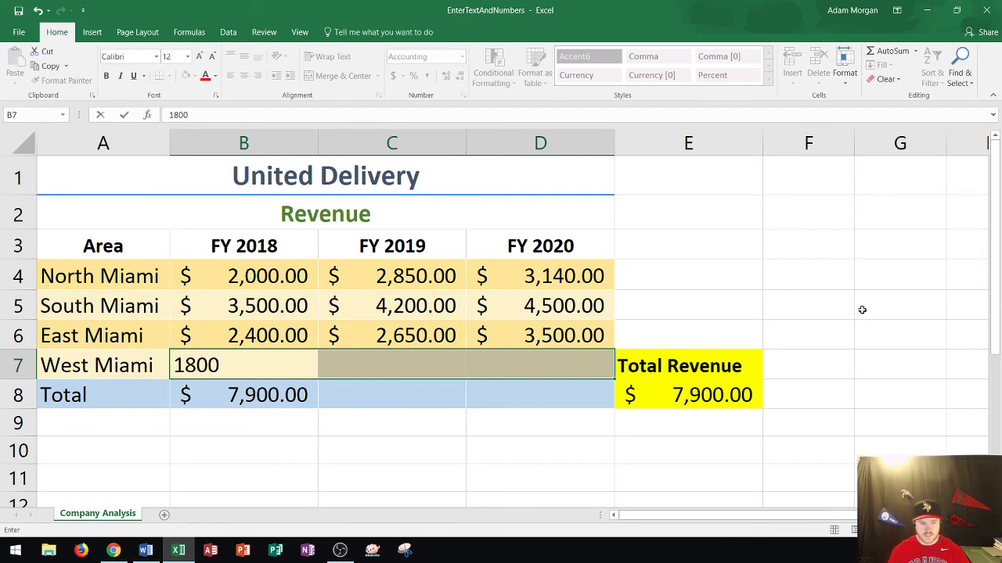
{"action": "key", "text": "Tab"}
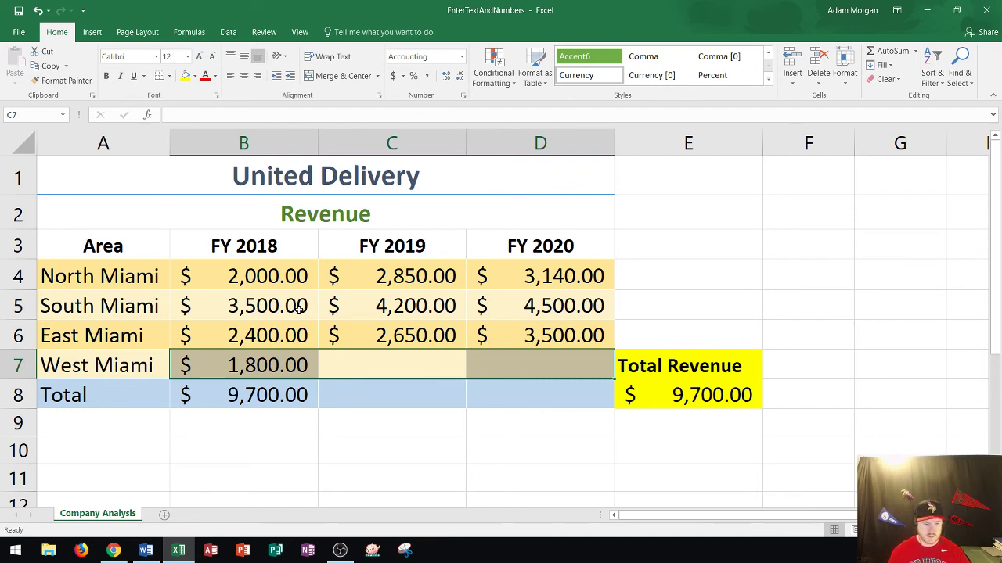
{"action": "type", "text": "1950"}
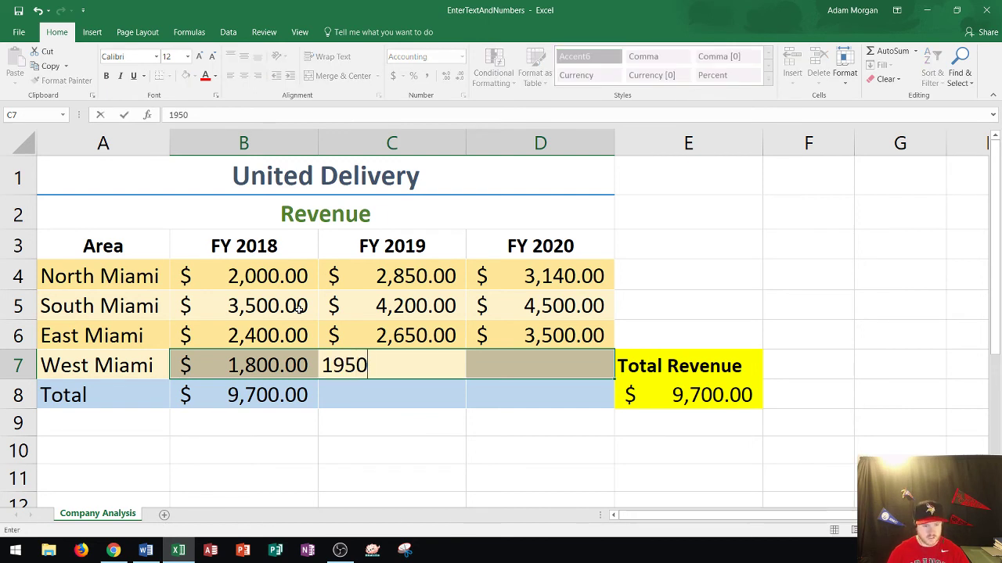
{"action": "key", "text": "Return"}
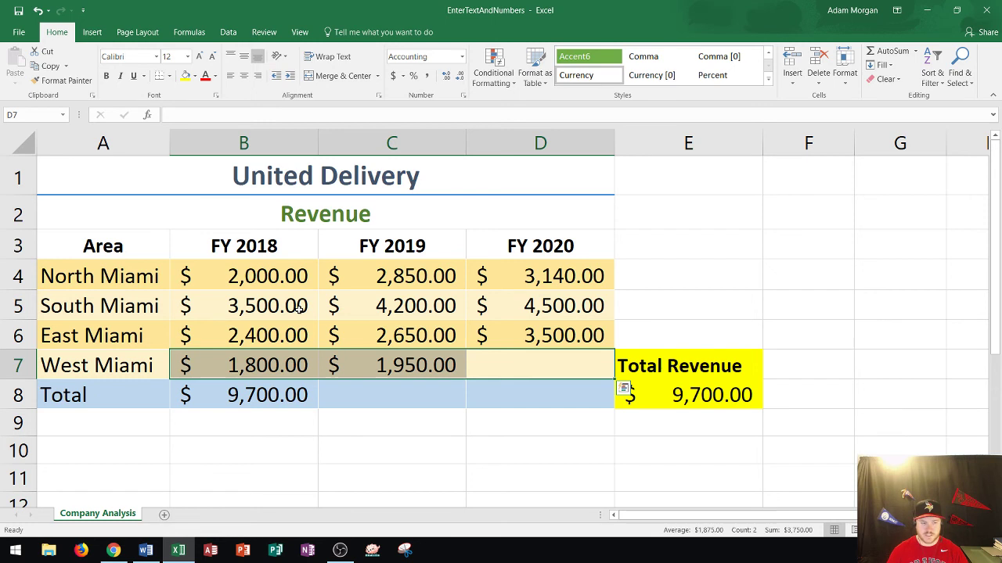
{"action": "type", "text": "2020"}
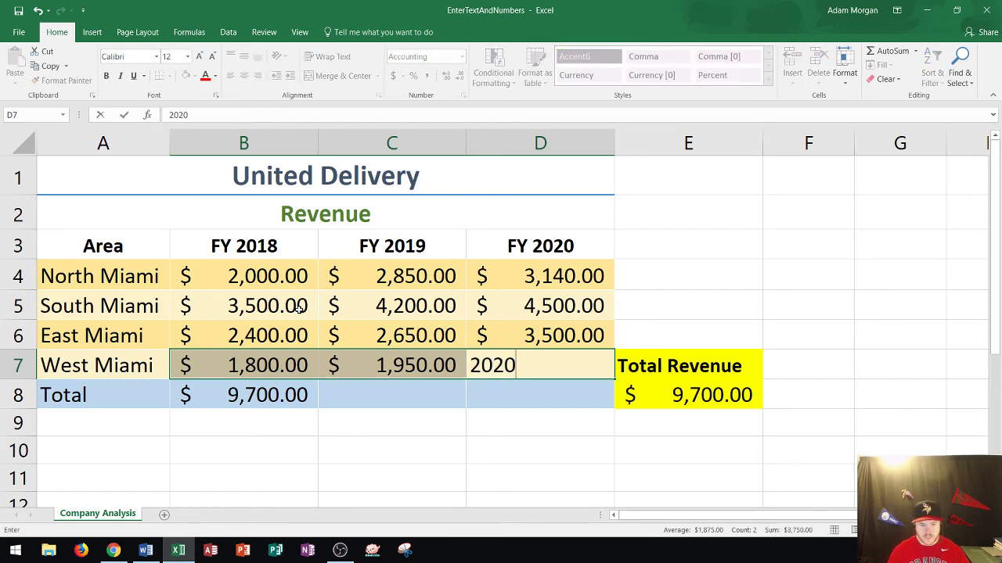
{"action": "key", "text": "Return"}
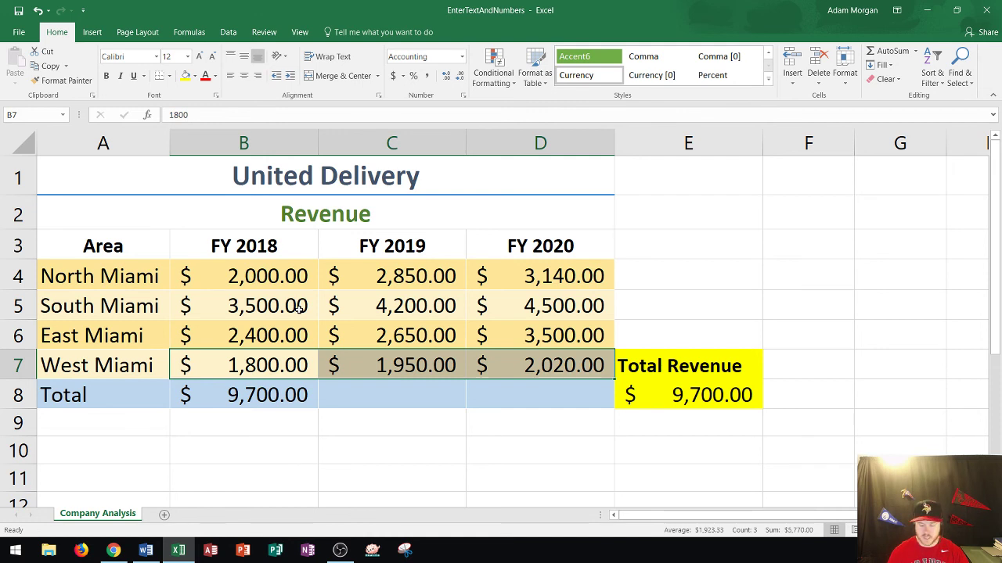
{"action": "key", "text": "Up"}
{"action": "key", "text": "Right"}
{"action": "key", "text": "Down"}
{"action": "key", "text": "Down"}
{"action": "key", "text": "Up"}
{"action": "key", "text": "Left"}
{"action": "key", "text": "Left"}
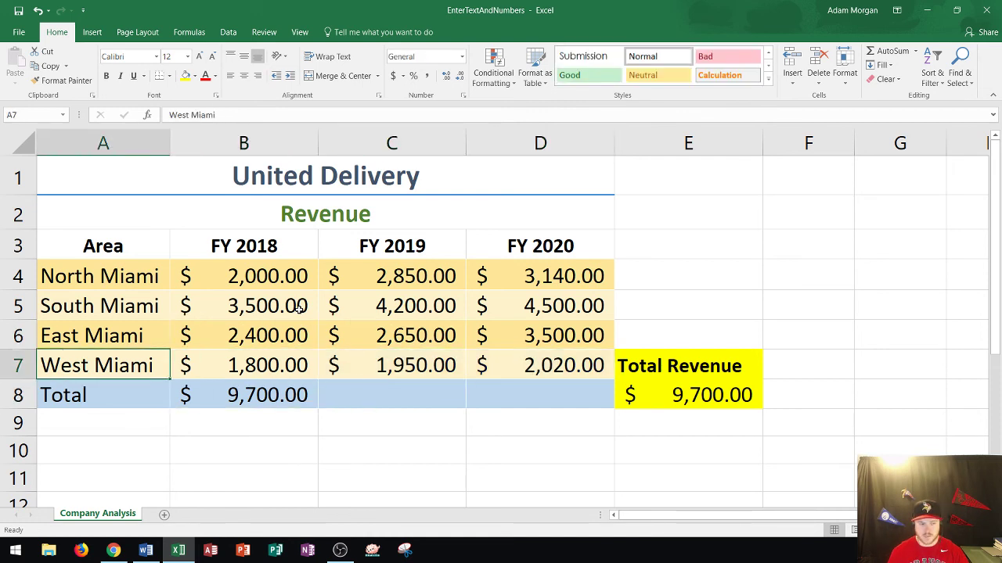
{"action": "key", "text": "Up"}
{"action": "key", "text": "Right"}
{"action": "key", "text": "Right"}
{"action": "key", "text": "Down"}
{"action": "key", "text": "Left"}
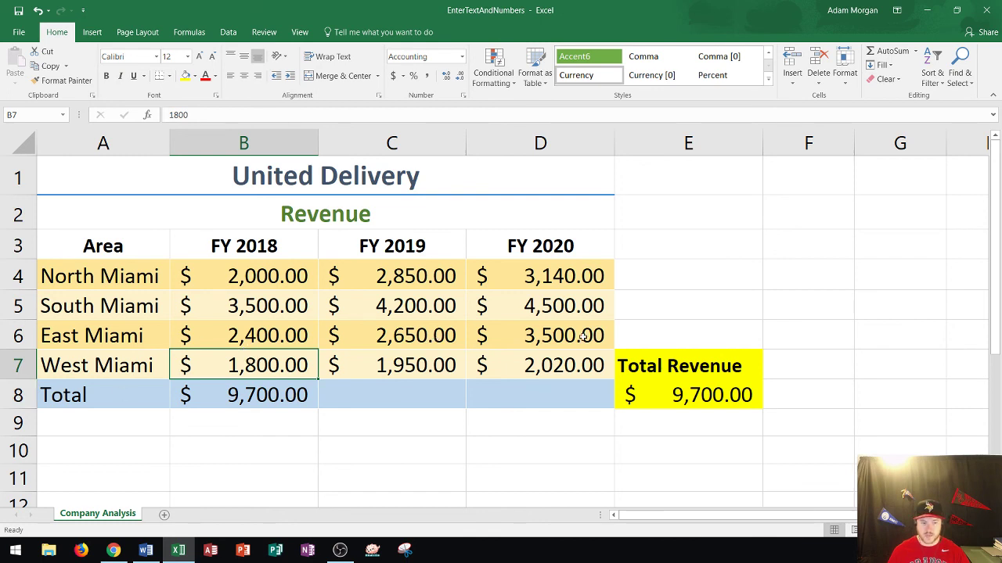
{"action": "left_click", "coordinate": [341, 553]}
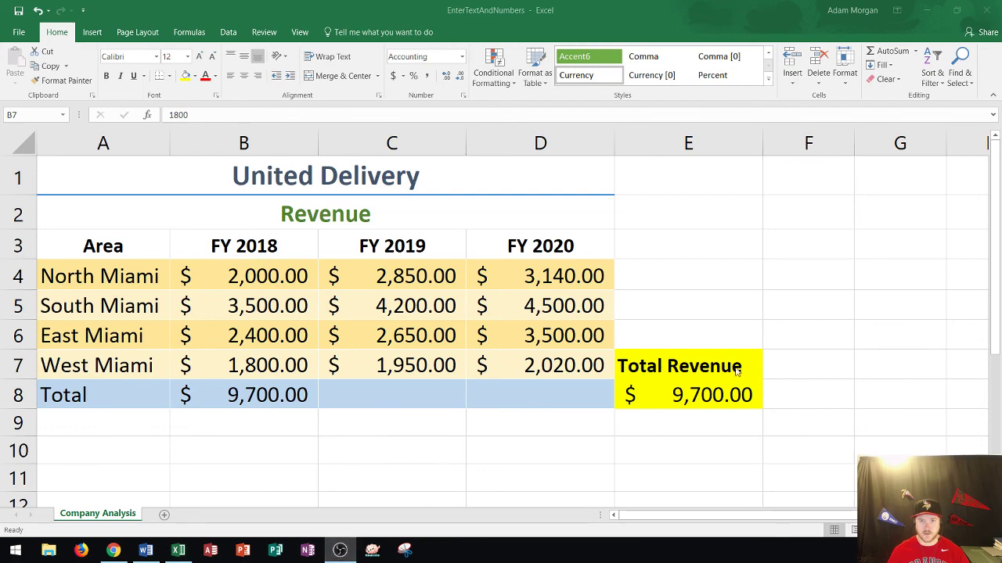